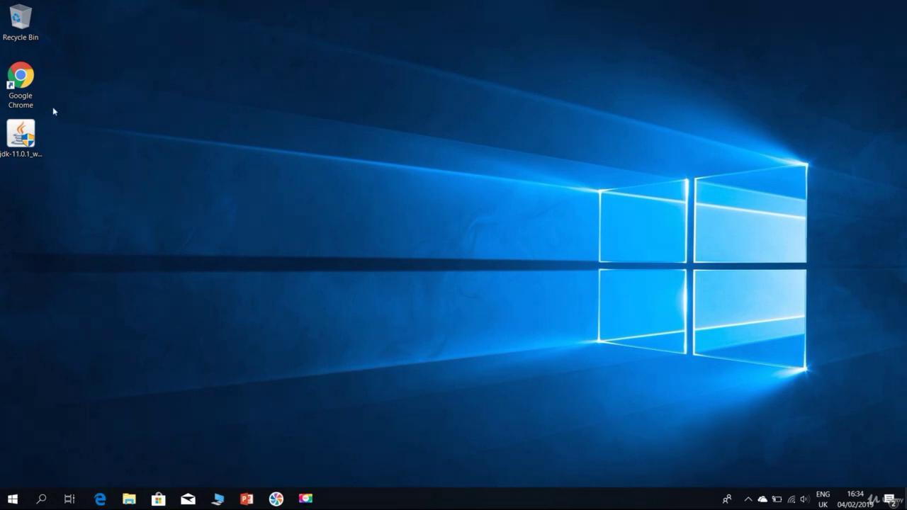
- Open Google Chrome and search the web for eclipse
{"action": "double_click", "coordinate": [23, 90]}
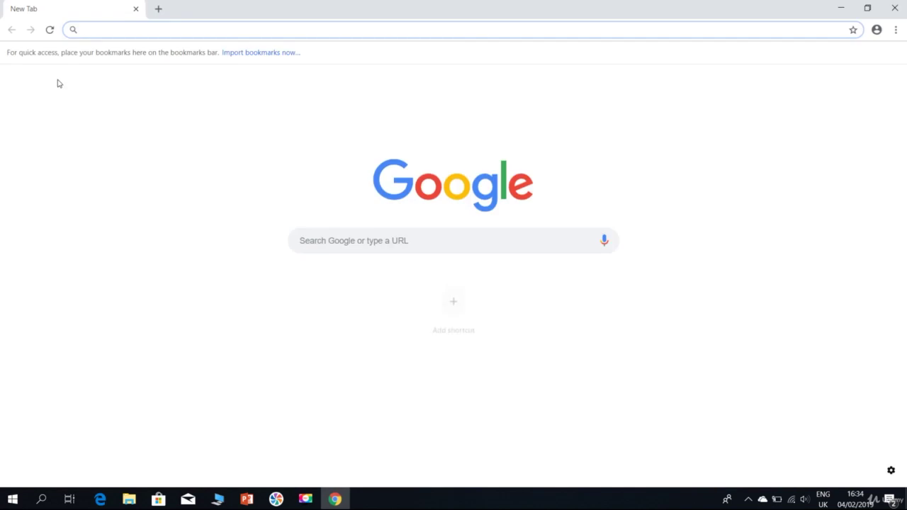
{"action": "type", "text": "ec"}
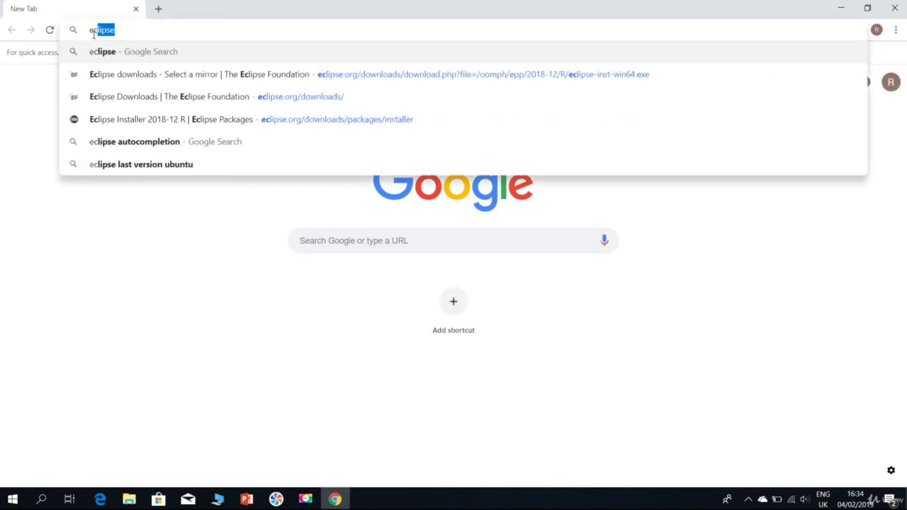
{"action": "key", "text": "Return"}
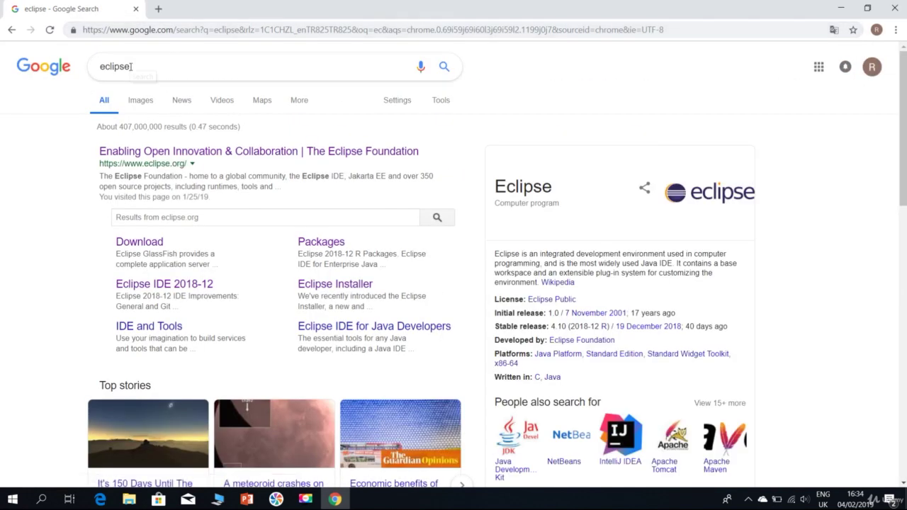
- Download the 64-bit Eclipse IDE 2018-12 installer, eclipse-inst-win64.exe, from the Eclipse Foundation's download page
{"action": "left_click", "coordinate": [152, 247]}
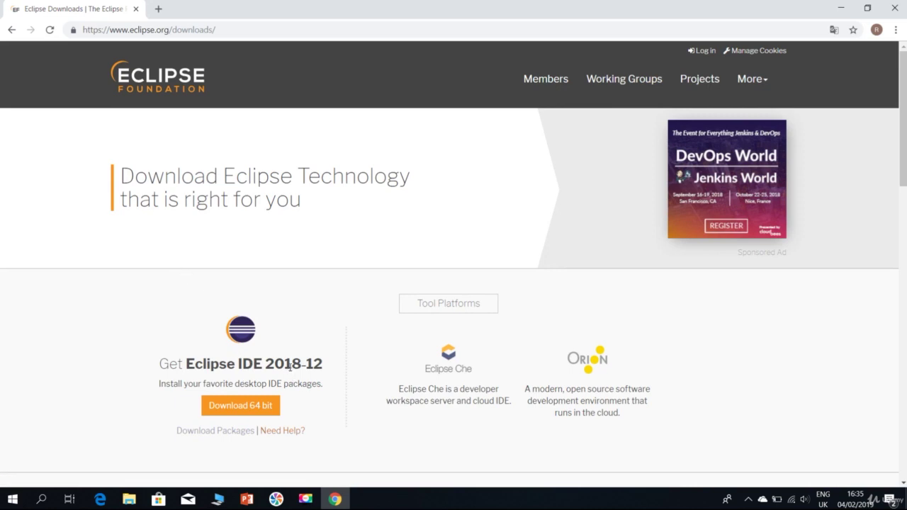
{"action": "left_click", "coordinate": [239, 414]}
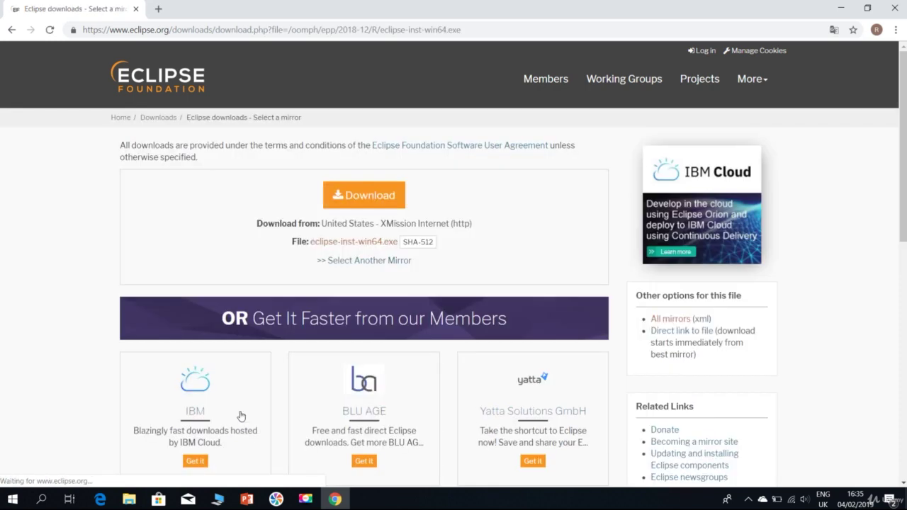
{"action": "left_click", "coordinate": [365, 201]}
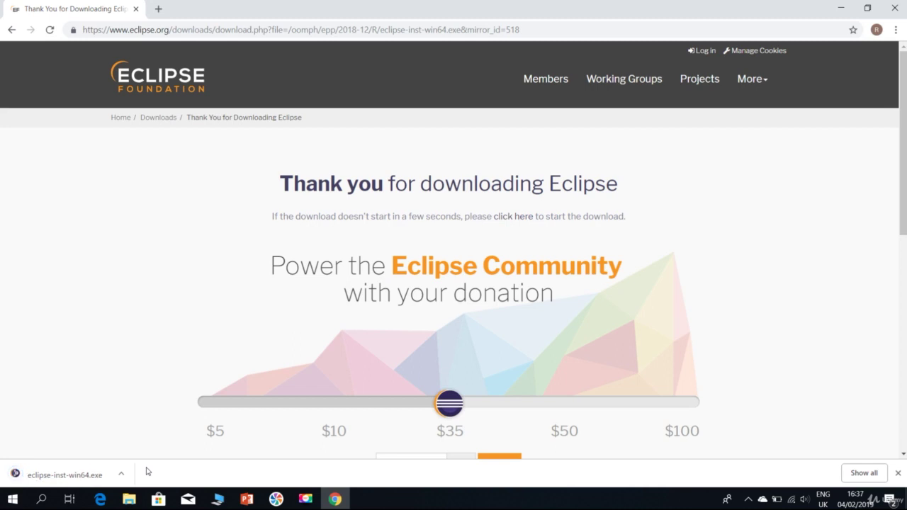
- Run the downloaded installer and install Eclipse IDE for Java Developers, trusting the Eclipse Foundation certificate
{"action": "left_click", "coordinate": [84, 480]}
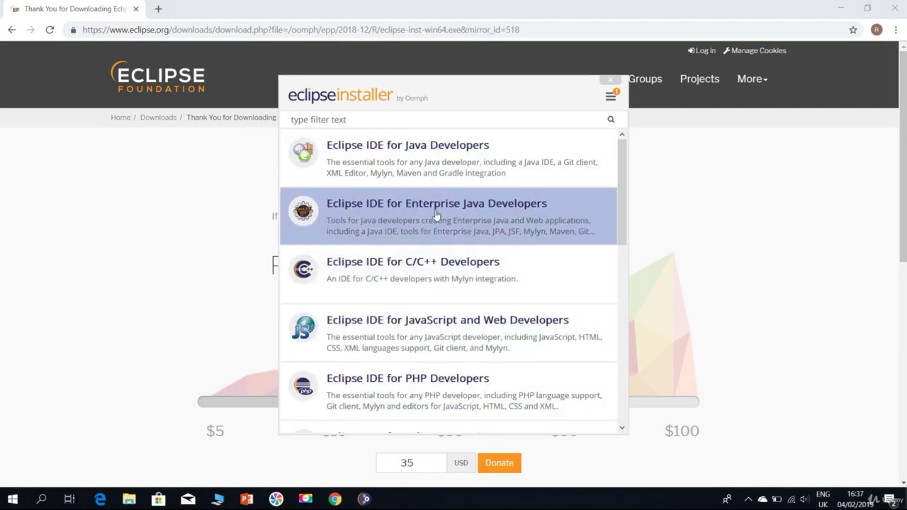
{"action": "left_click", "coordinate": [393, 156]}
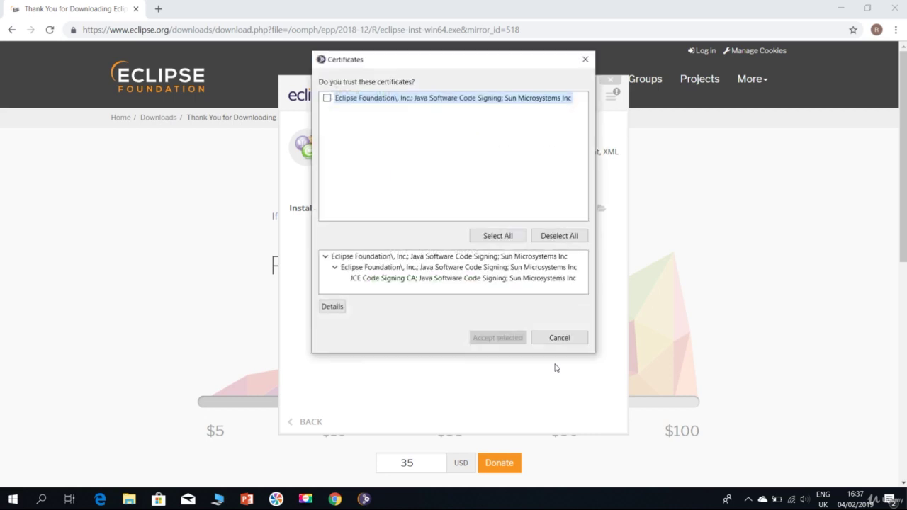
{"action": "left_click", "coordinate": [327, 98]}
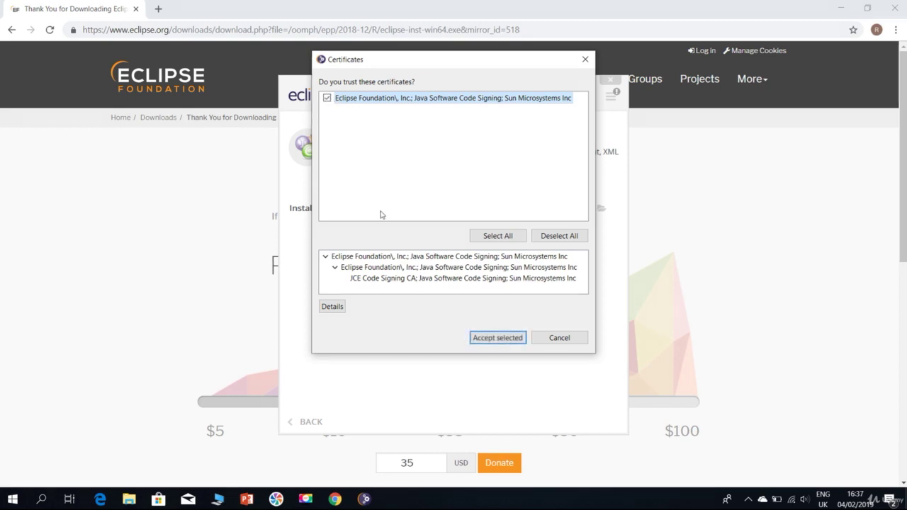
{"action": "left_click", "coordinate": [500, 341]}
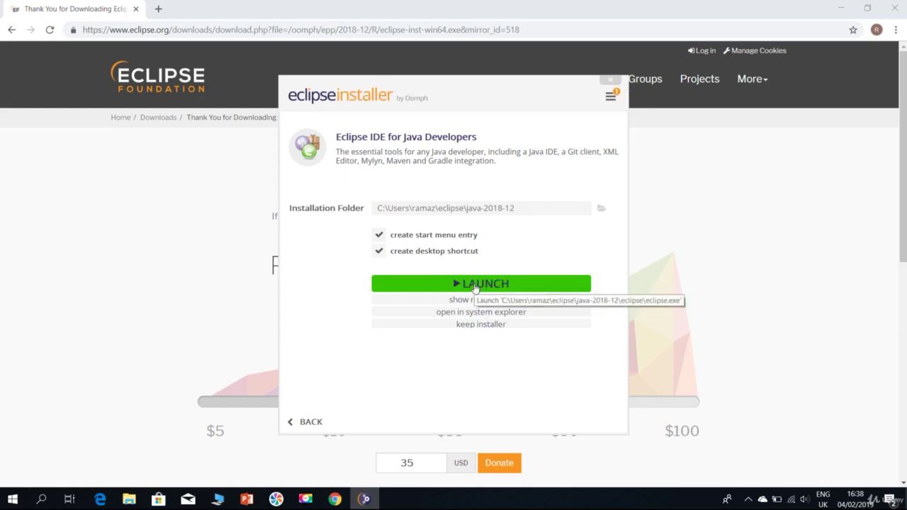
- Launch the installed Eclipse IDE with the Java Projects folder in the user's profile folder on drive C as workspace
{"action": "left_click", "coordinate": [474, 283]}
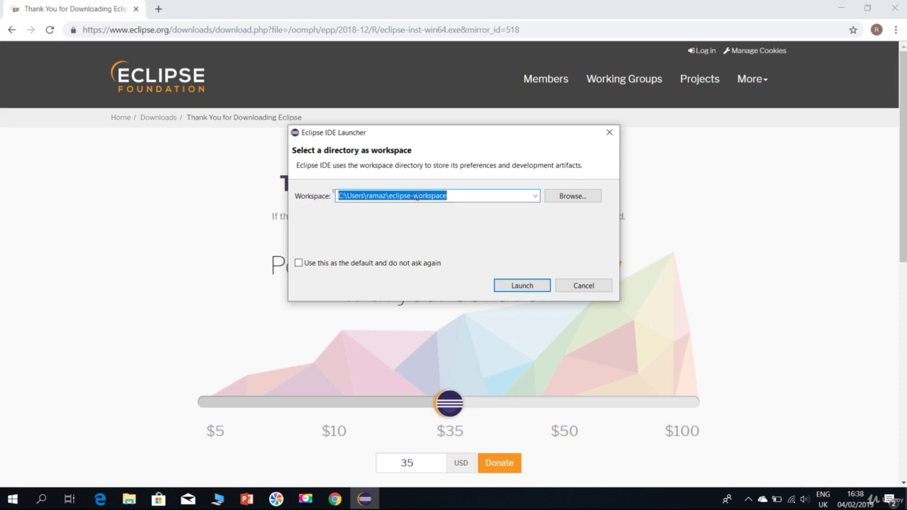
{"action": "left_click", "coordinate": [579, 197]}
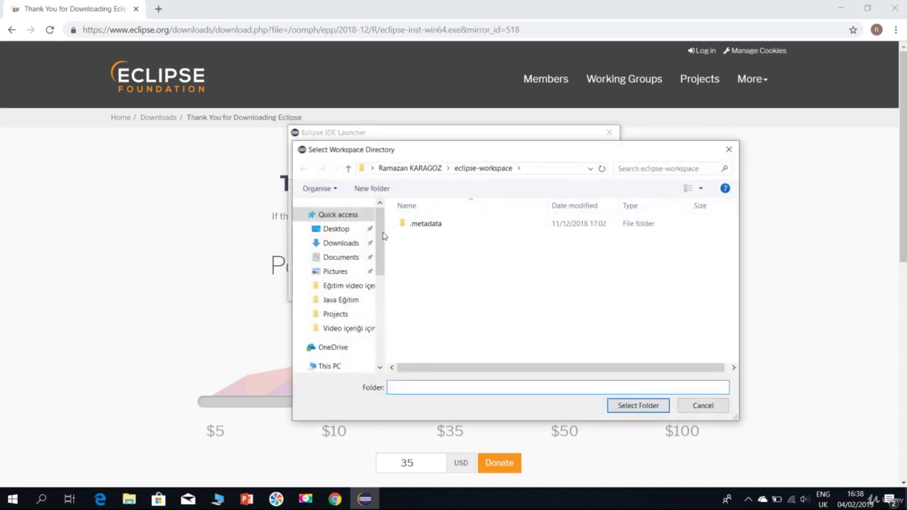
{"action": "scroll", "coordinate": [376, 283], "scroll_direction": "down", "scroll_amount": 3}
{"action": "left_click", "coordinate": [342, 357]}
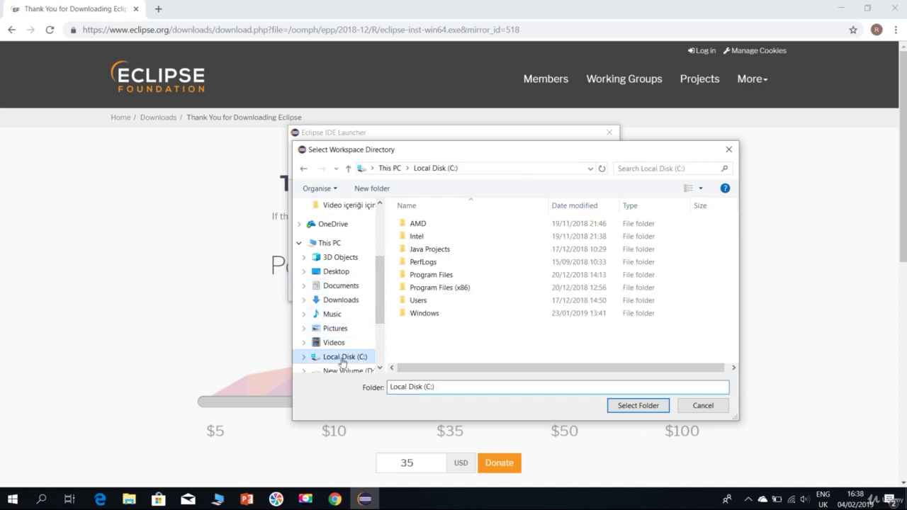
{"action": "double_click", "coordinate": [418, 301]}
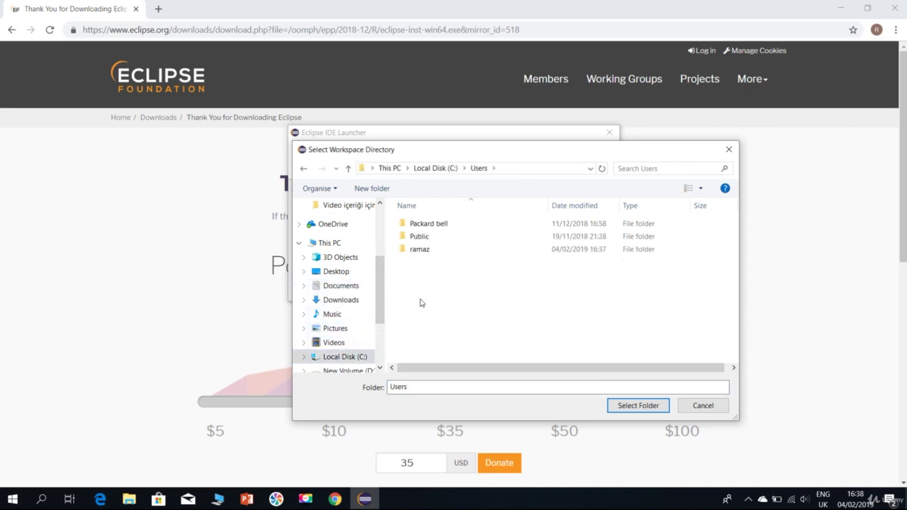
{"action": "double_click", "coordinate": [433, 249]}
{"action": "scroll", "coordinate": [450, 293], "scroll_direction": "down", "scroll_amount": 3}
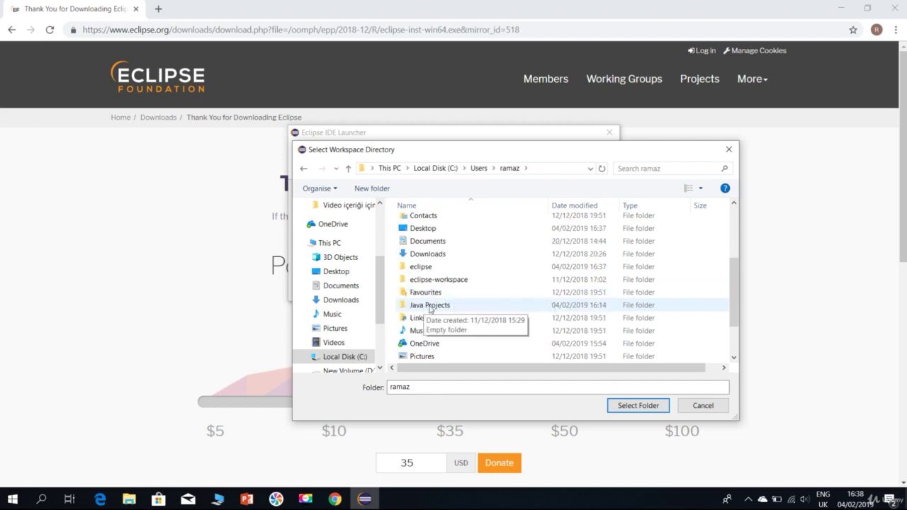
{"action": "double_click", "coordinate": [428, 305]}
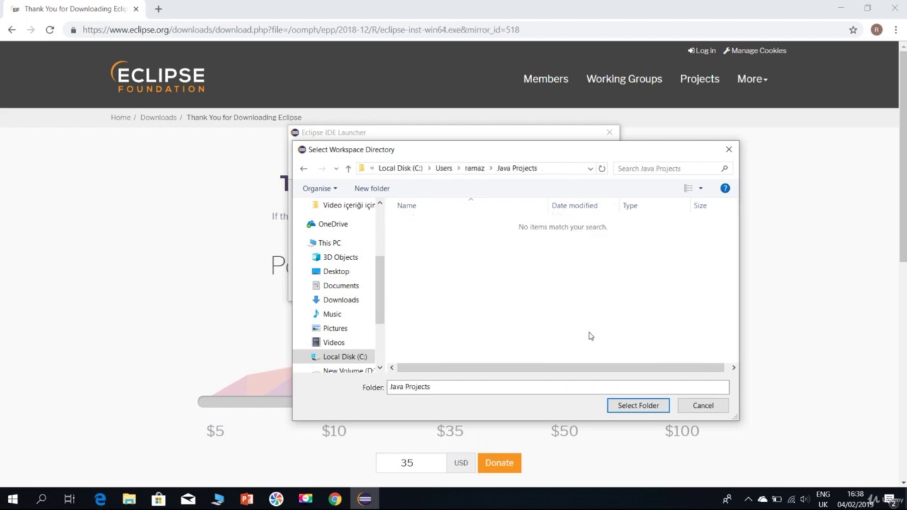
{"action": "left_click", "coordinate": [638, 406]}
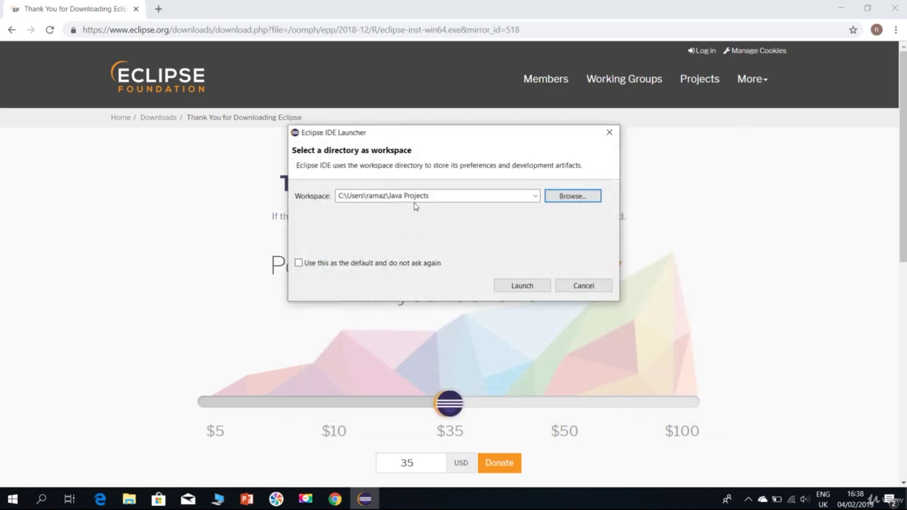
{"action": "left_click", "coordinate": [522, 287]}
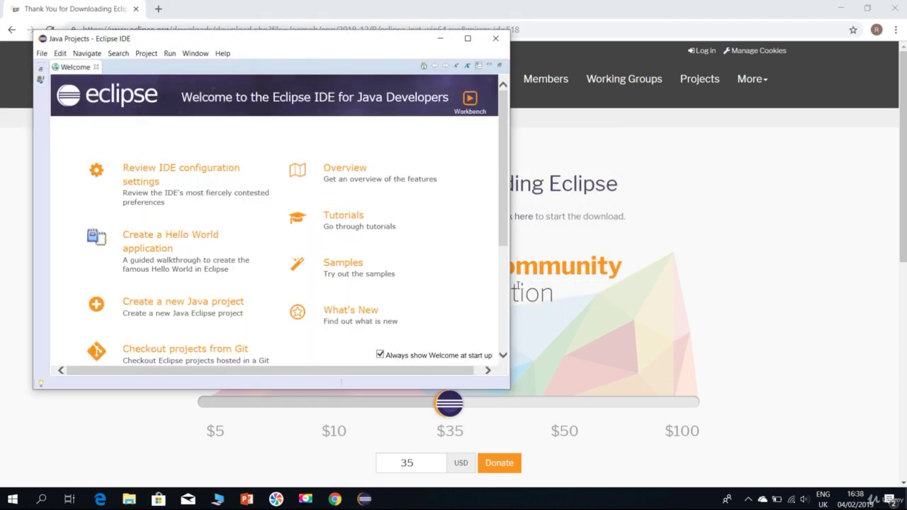
- Maximize the Eclipse window, turn off always showing Welcome at start up, and close the Welcome page
{"action": "left_click", "coordinate": [468, 38]}
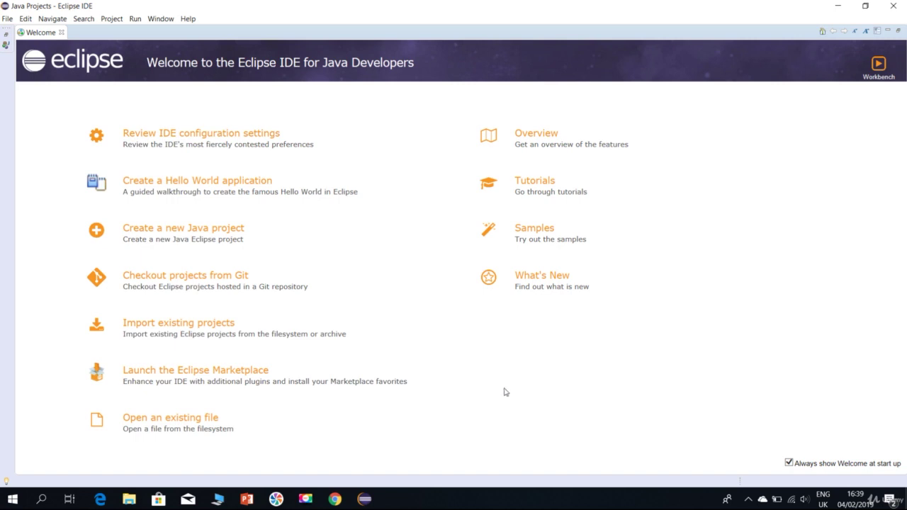
{"action": "left_click", "coordinate": [789, 464]}
{"action": "left_click", "coordinate": [62, 33]}
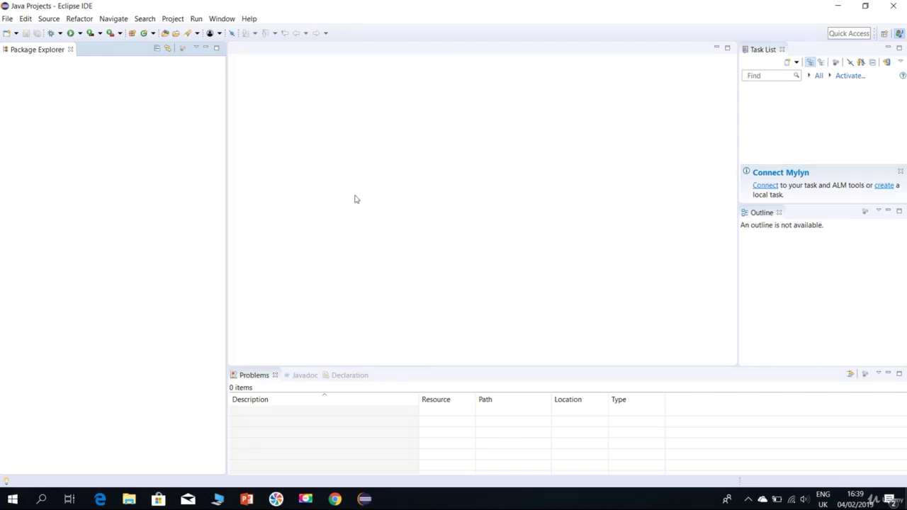
- Close the Javadoc and Declaration views, keeping the Problems view
{"action": "left_click", "coordinate": [298, 375]}
{"action": "left_click", "coordinate": [314, 376]}
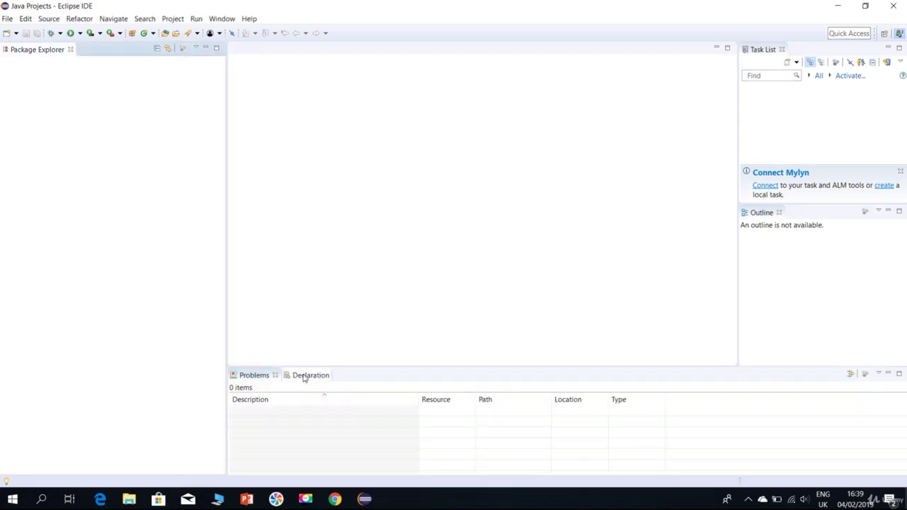
{"action": "left_click", "coordinate": [306, 376]}
{"action": "left_click", "coordinate": [325, 376]}
- Add the Console and Project Explorer views to the workbench
{"action": "left_click", "coordinate": [217, 22]}
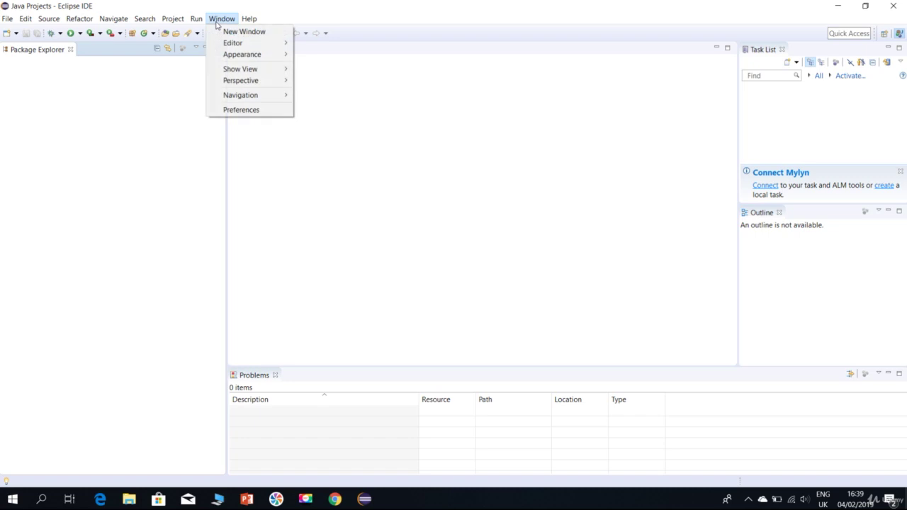
{"action": "mouse_move", "coordinate": [257, 74]}
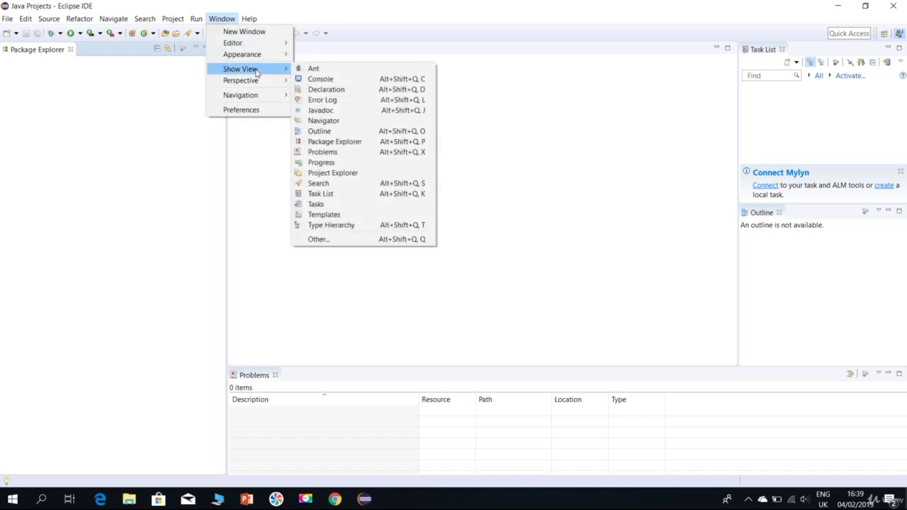
{"action": "left_click", "coordinate": [334, 82]}
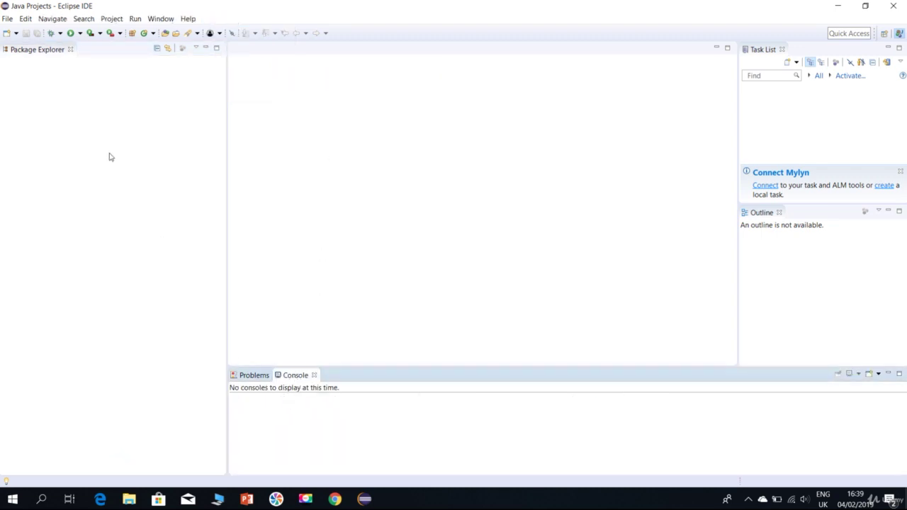
{"action": "left_click", "coordinate": [160, 20]}
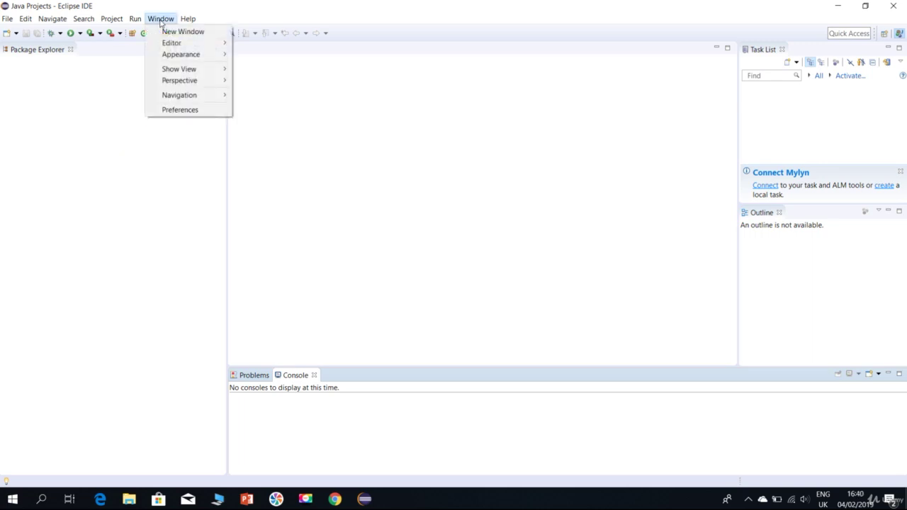
{"action": "mouse_move", "coordinate": [190, 72]}
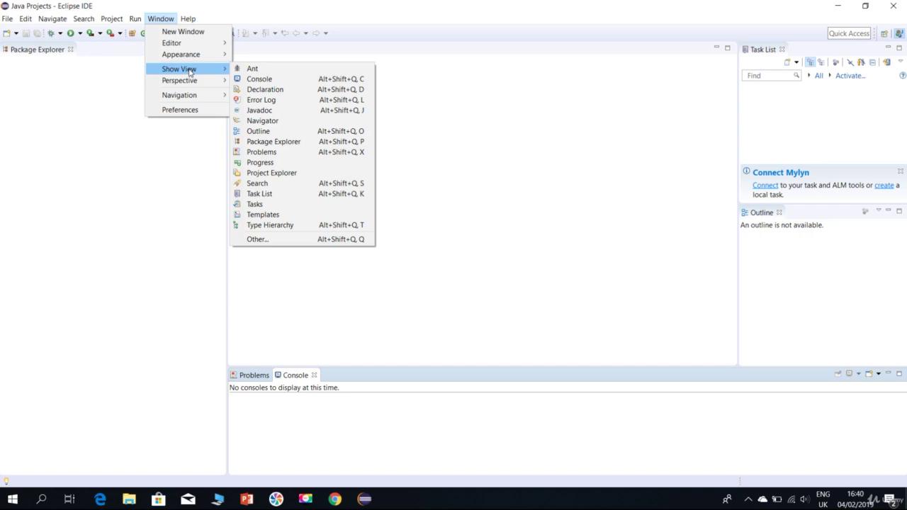
{"action": "left_click", "coordinate": [274, 176]}
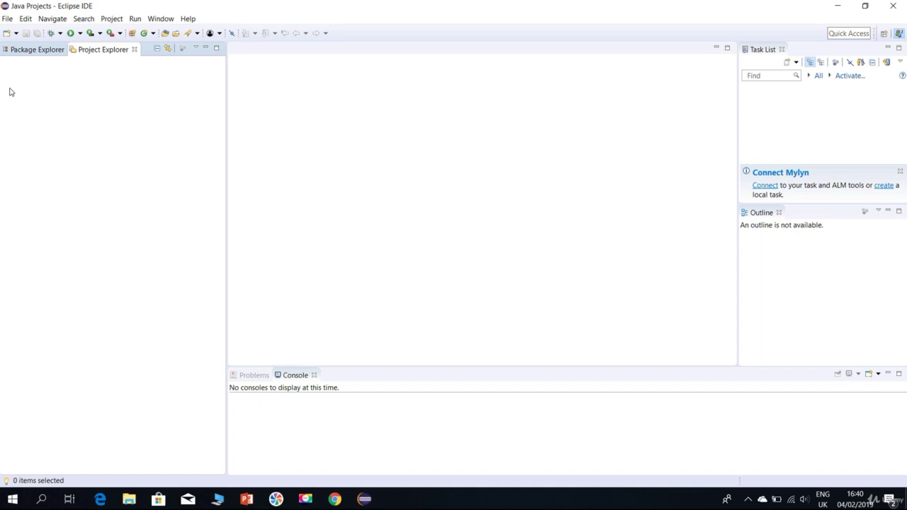
{"action": "left_click", "coordinate": [7, 20]}
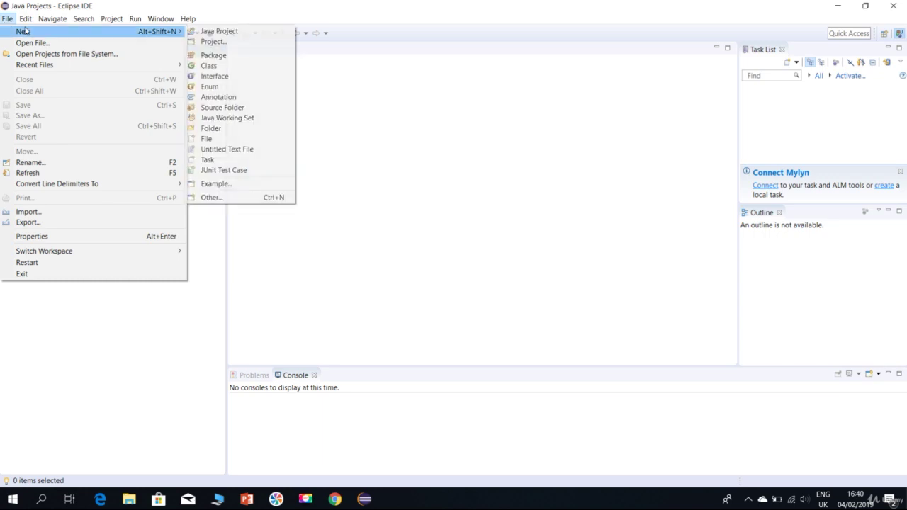
{"action": "mouse_move", "coordinate": [26, 24]}
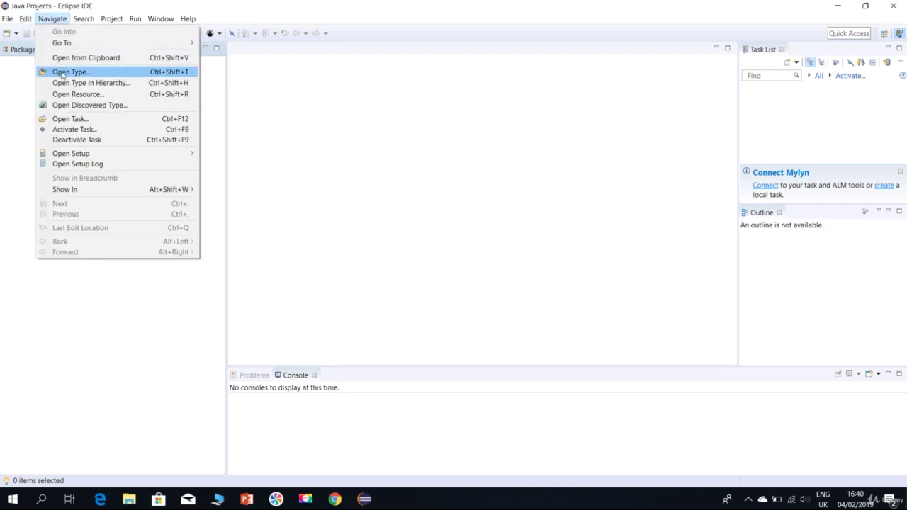
{"action": "mouse_move", "coordinate": [86, 23]}
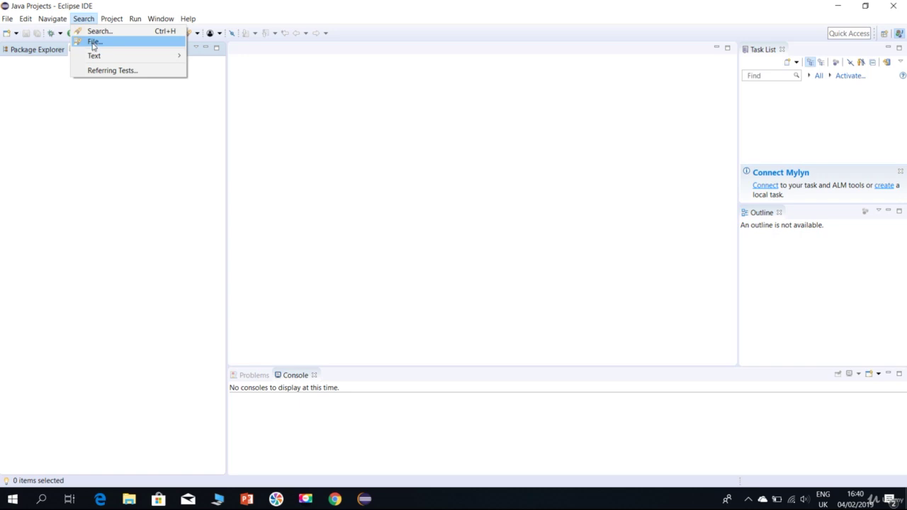
{"action": "mouse_move", "coordinate": [108, 21]}
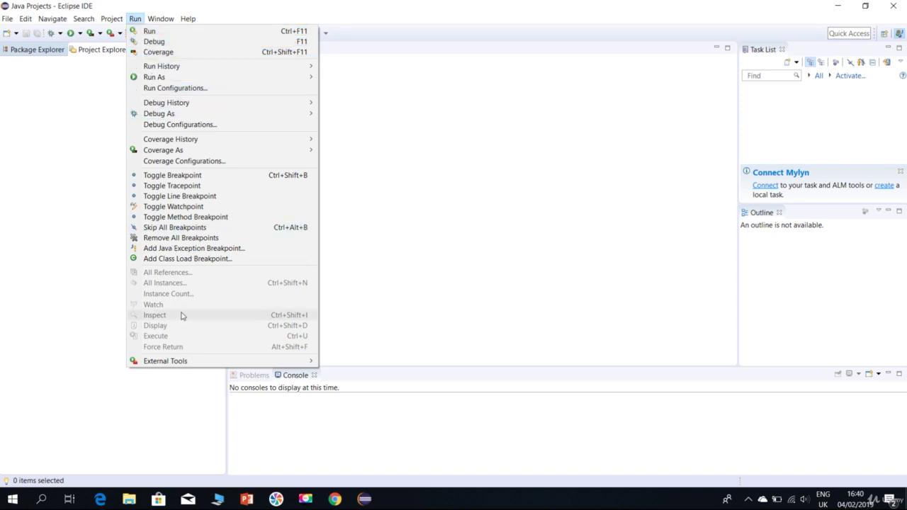
{"action": "mouse_move", "coordinate": [161, 22]}
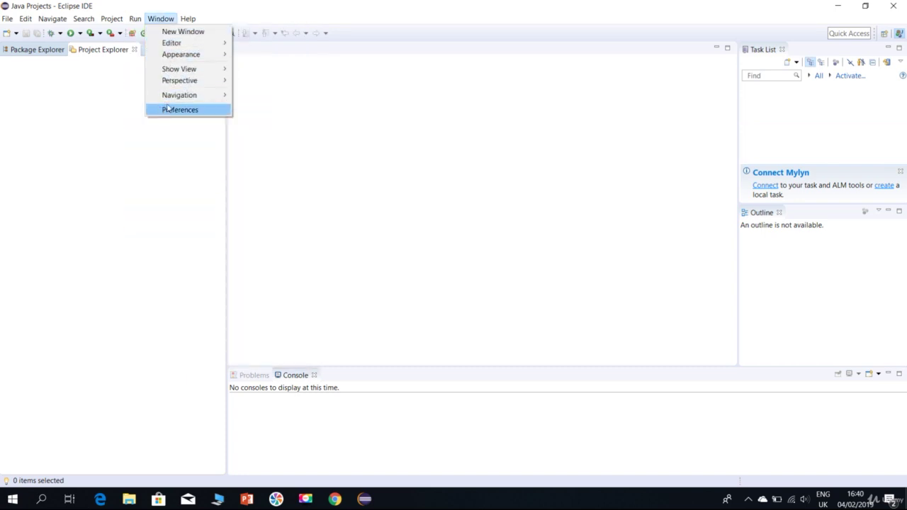
{"action": "mouse_move", "coordinate": [189, 20]}
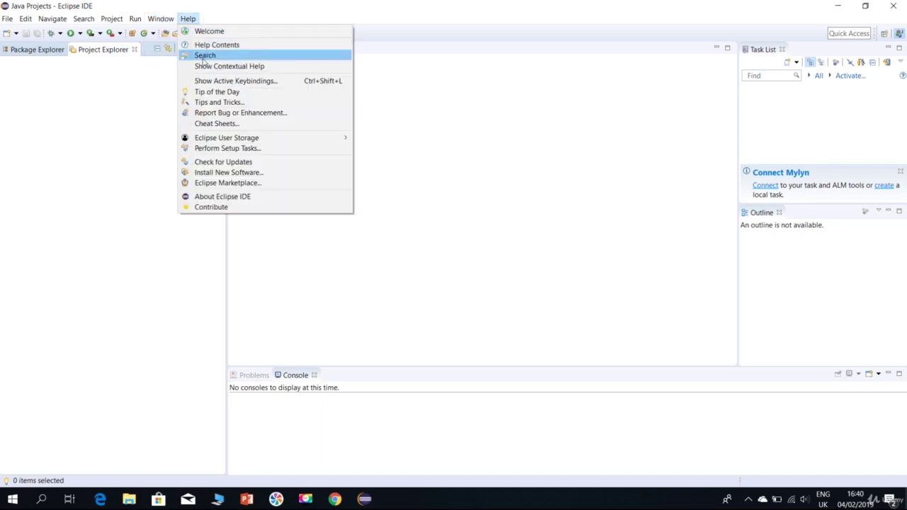
{"action": "left_click", "coordinate": [142, 215]}
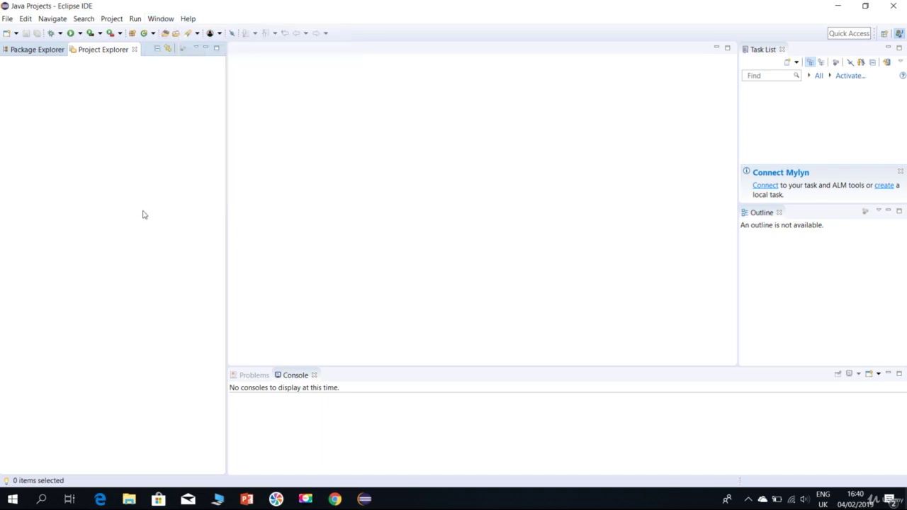